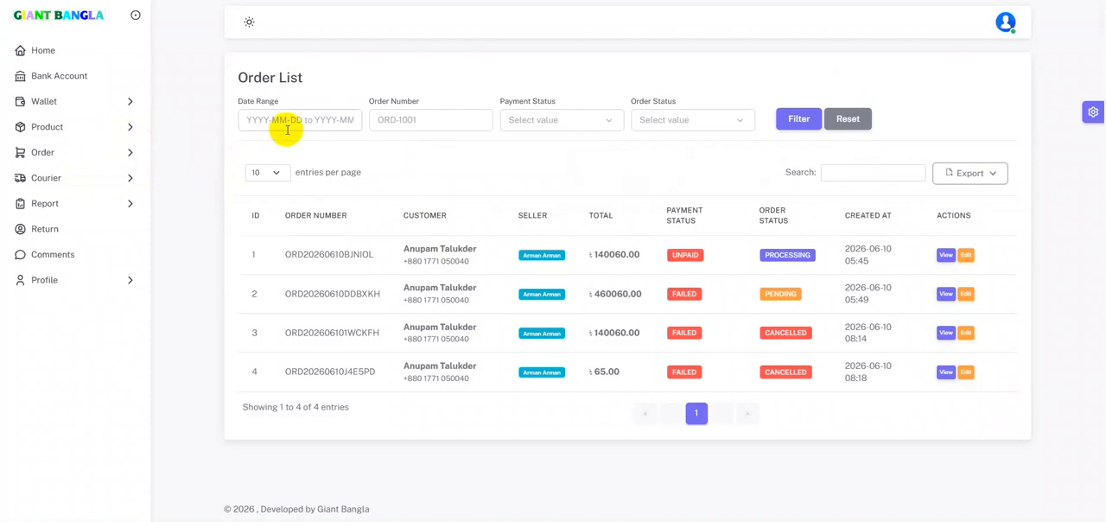
Look over the order list's date range and order number filters, running the filter without any criteria.
left_click(299, 121)
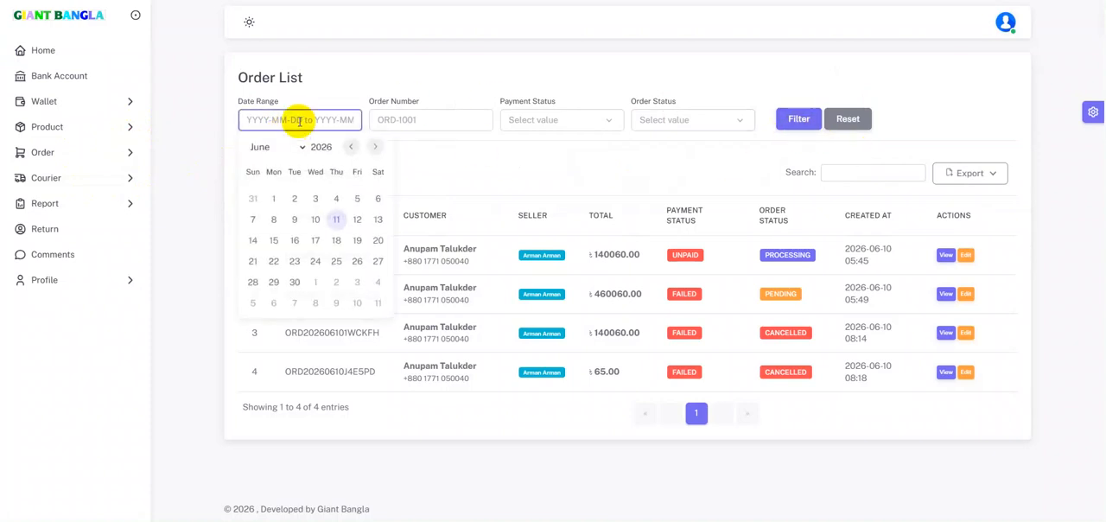
left_click(437, 126)
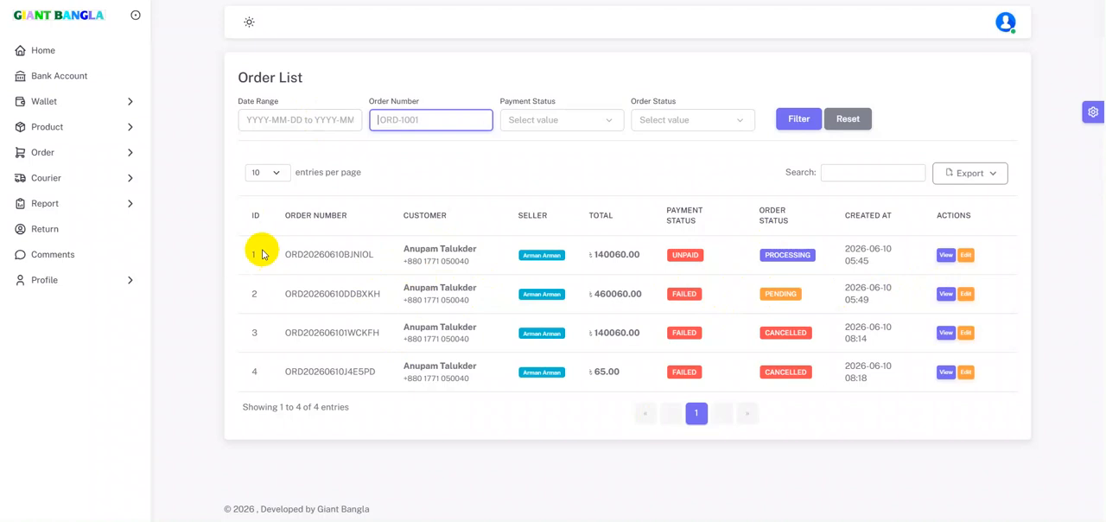
left_click(804, 124)
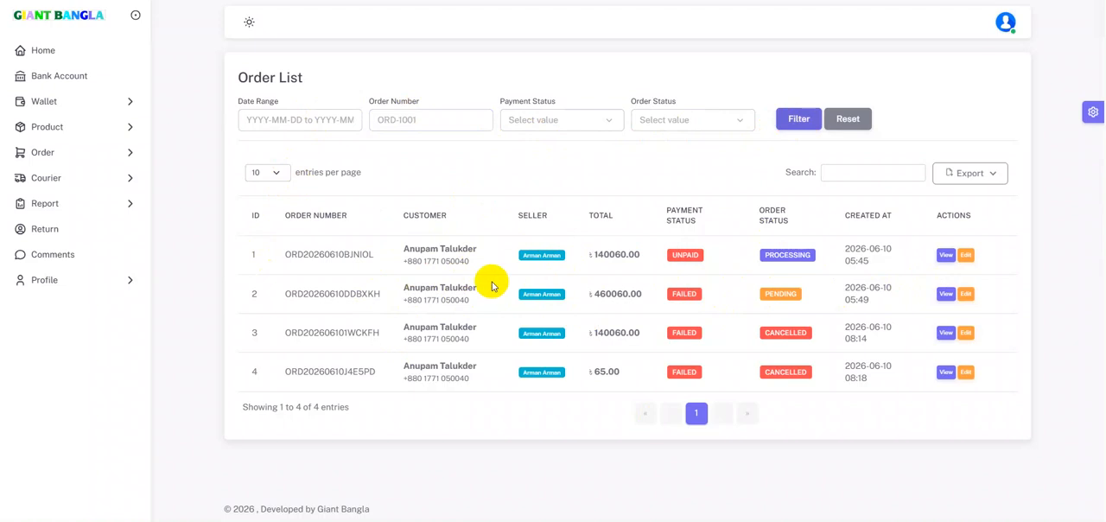
left_click(312, 120)
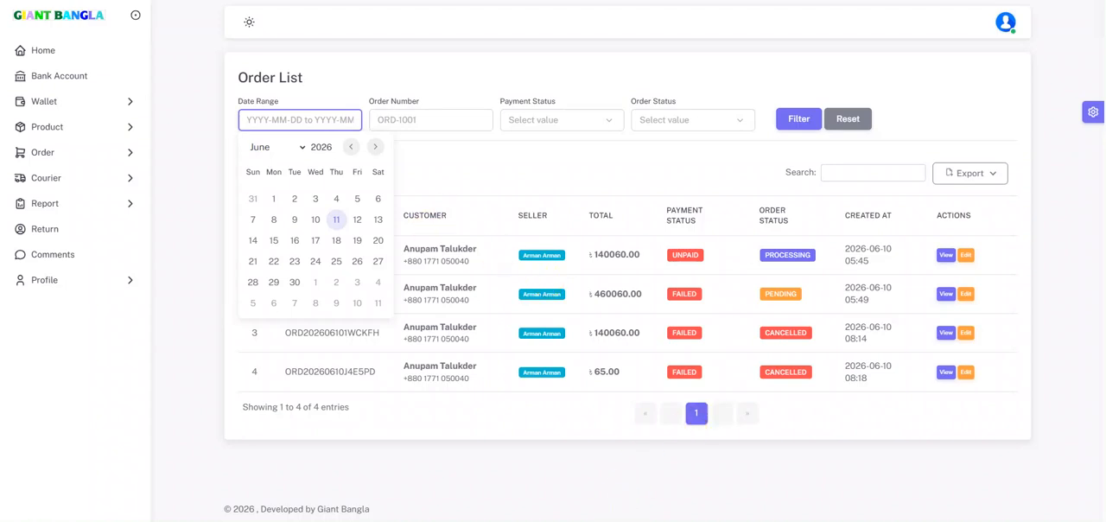
Open the courier orders and compare the Ready To Ship and Submitted To Courier lists.
left_click(81, 180)
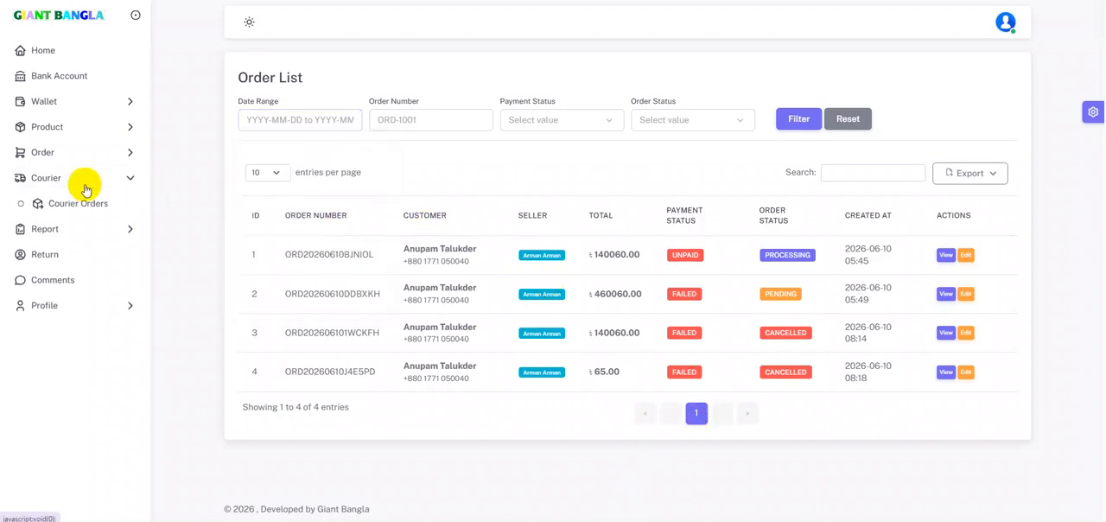
left_click(89, 205)
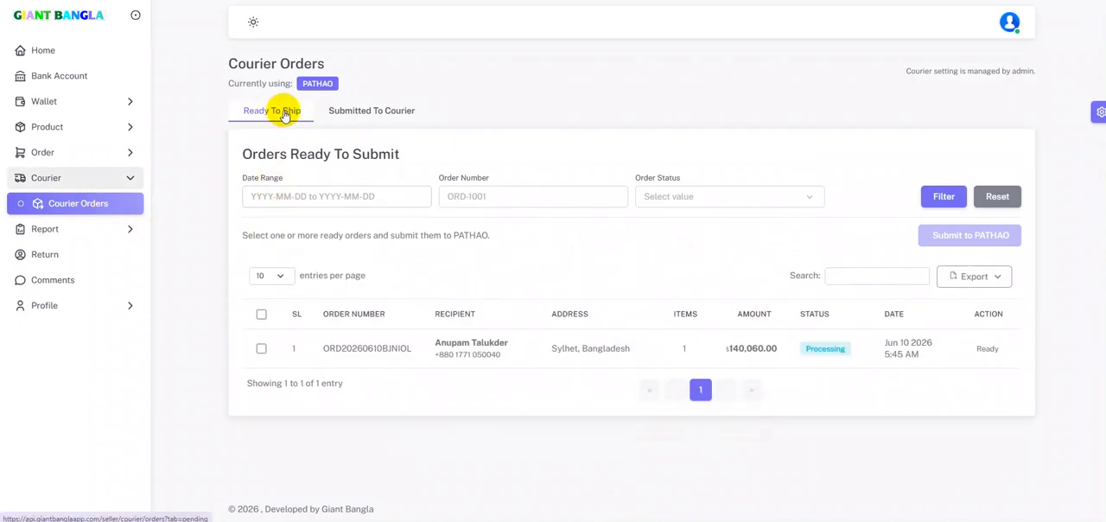
left_click(364, 117)
left_click(367, 117)
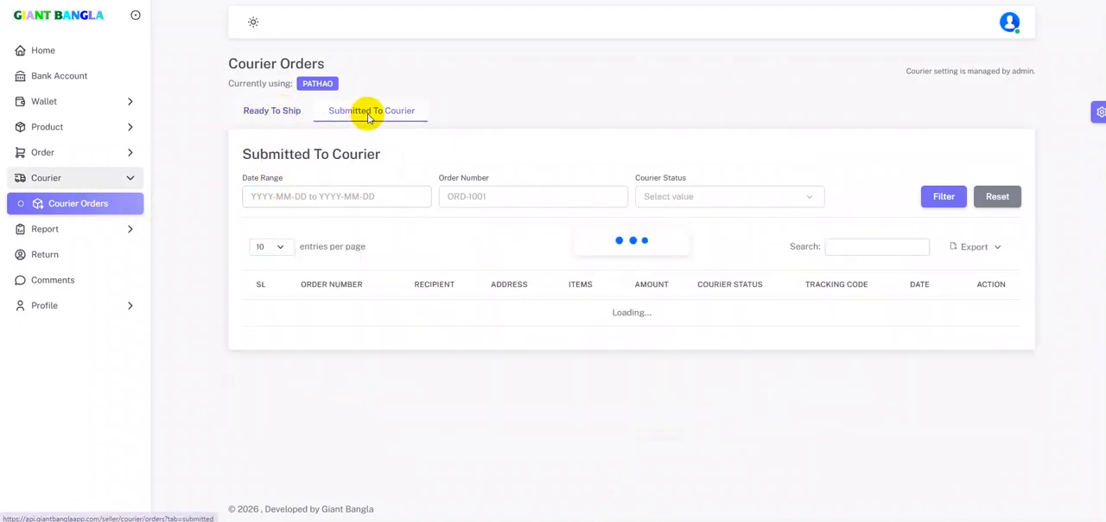
left_click(278, 116)
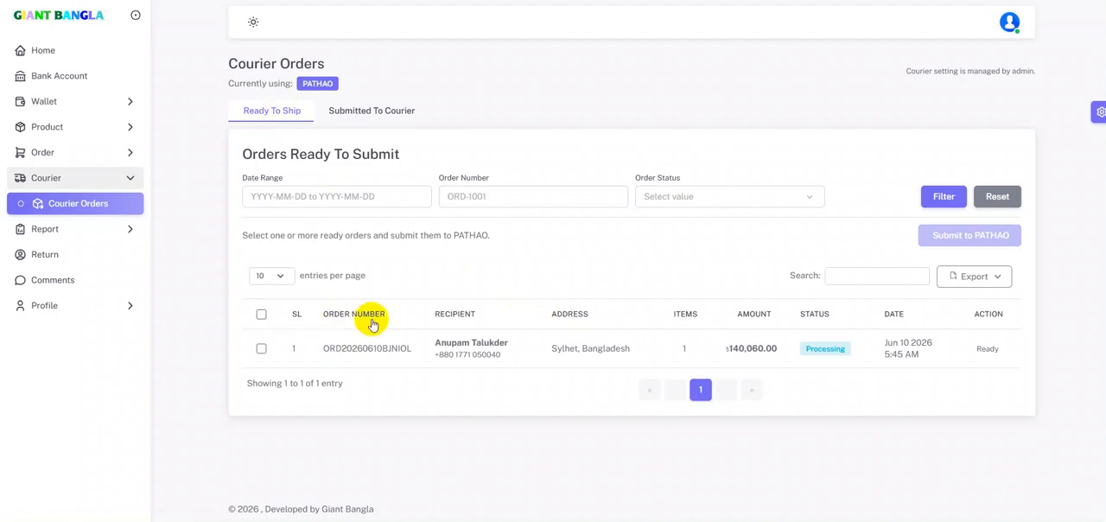
left_click(377, 112)
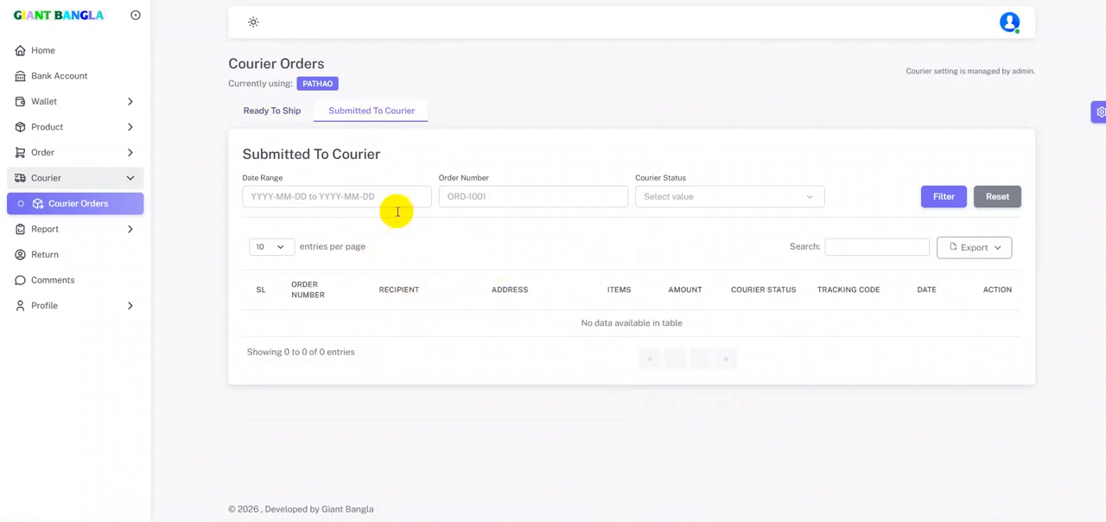
left_click(283, 119)
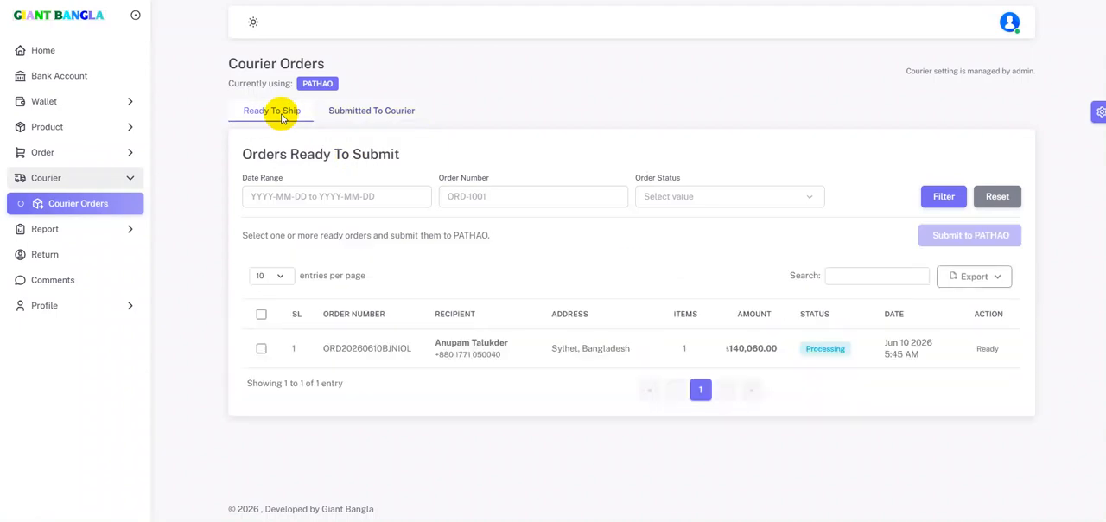
Return to the order list and open the pending order for editing.
left_click(65, 153)
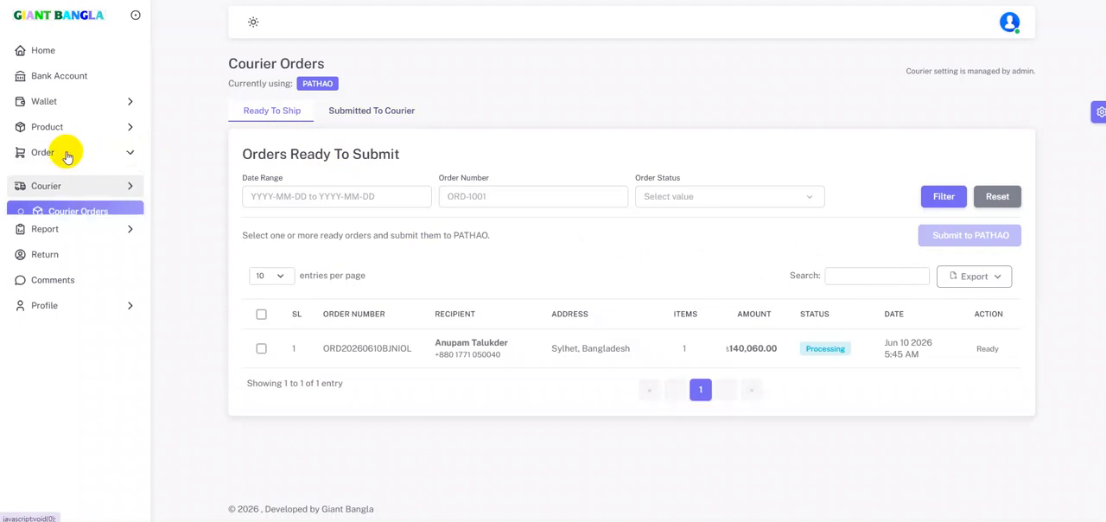
left_click(69, 176)
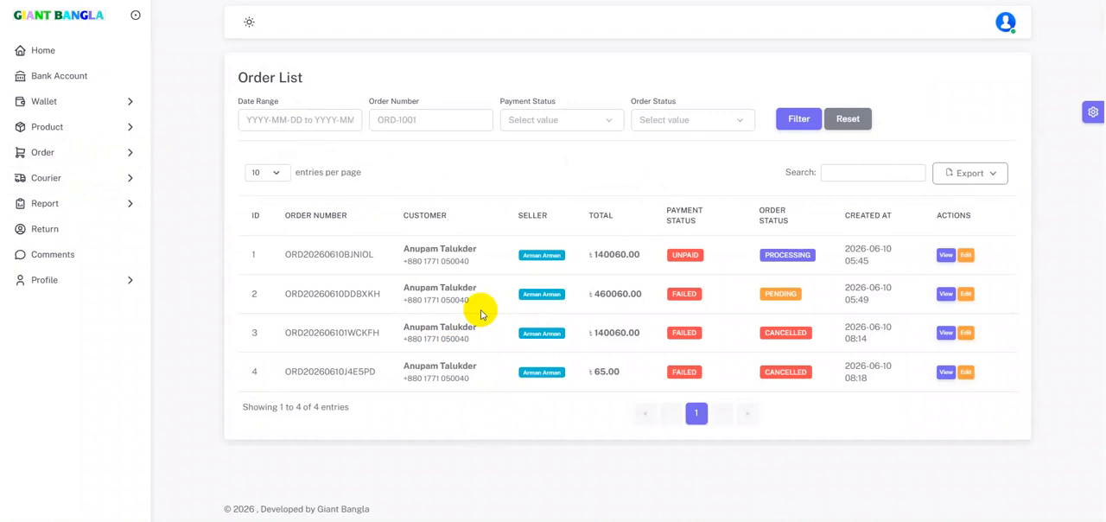
left_click(967, 295)
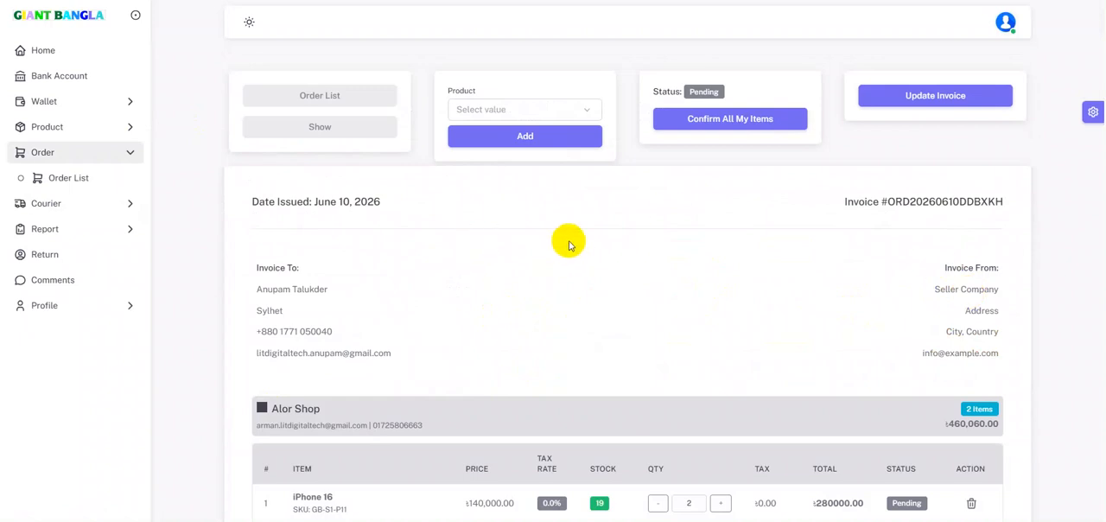
Set the quantity of the iPhone 16 item in the order to 3.
scroll(568, 242, "down", 3)
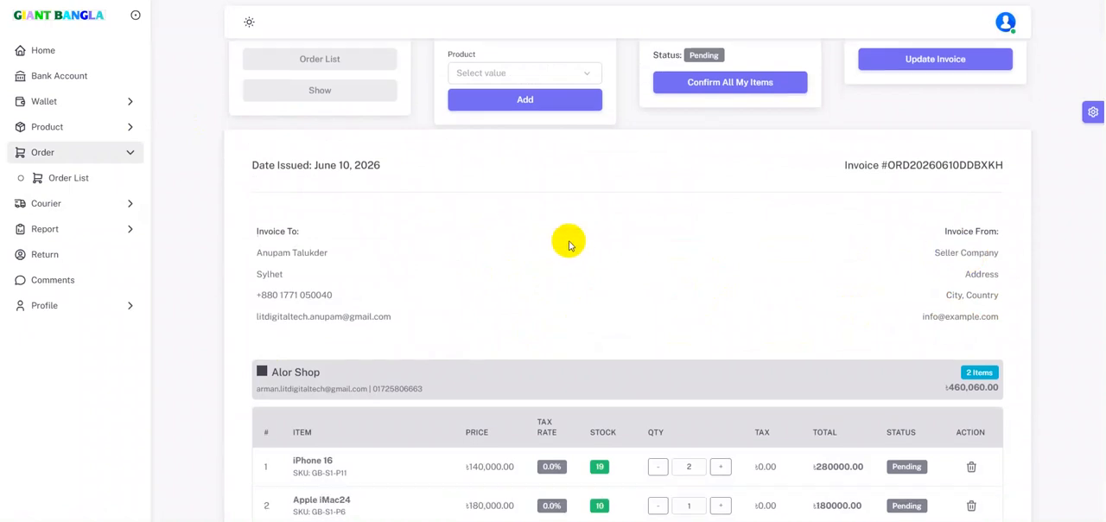
scroll(605, 286, "up", 1)
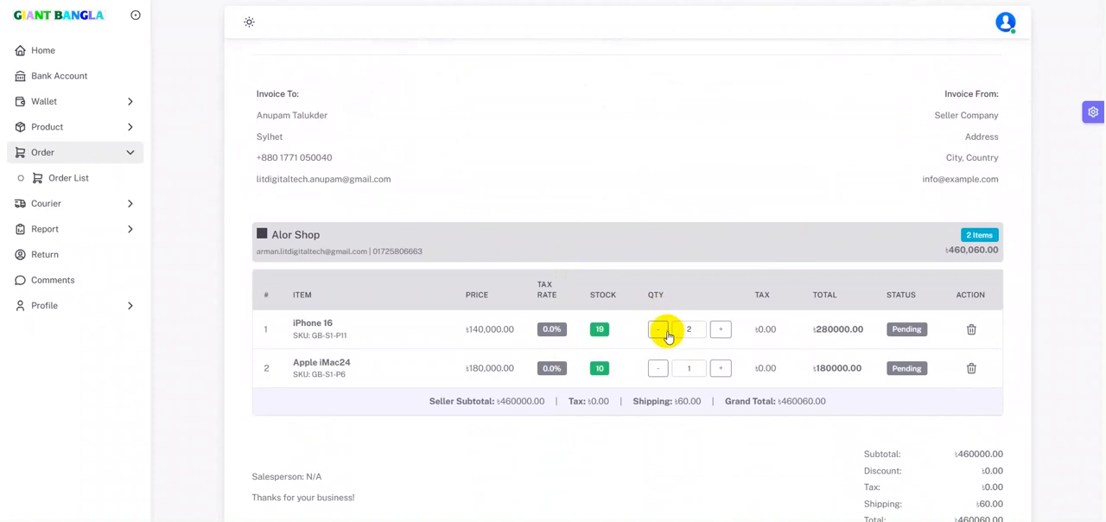
scroll(658, 321, "up", 2)
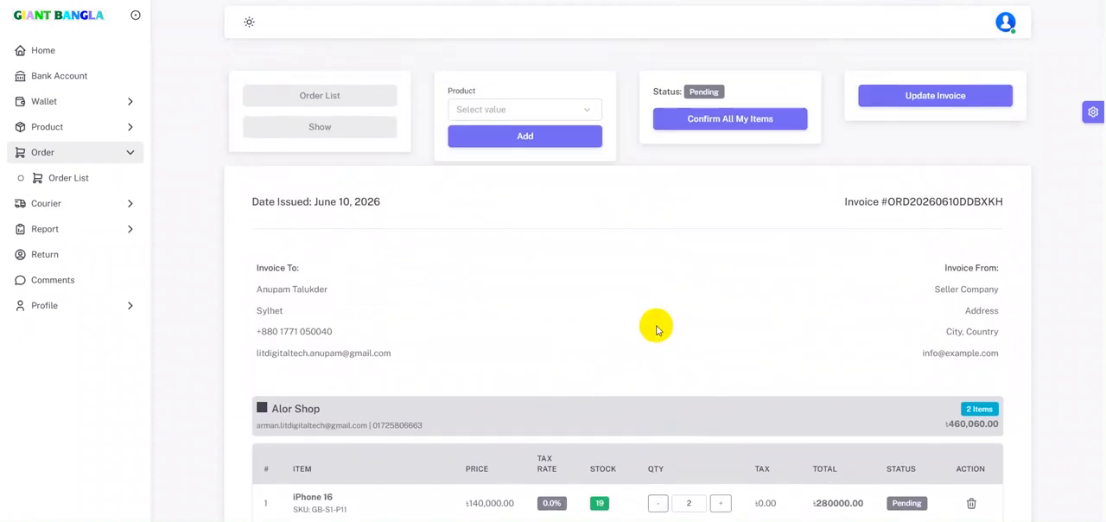
scroll(657, 330, "down", 1)
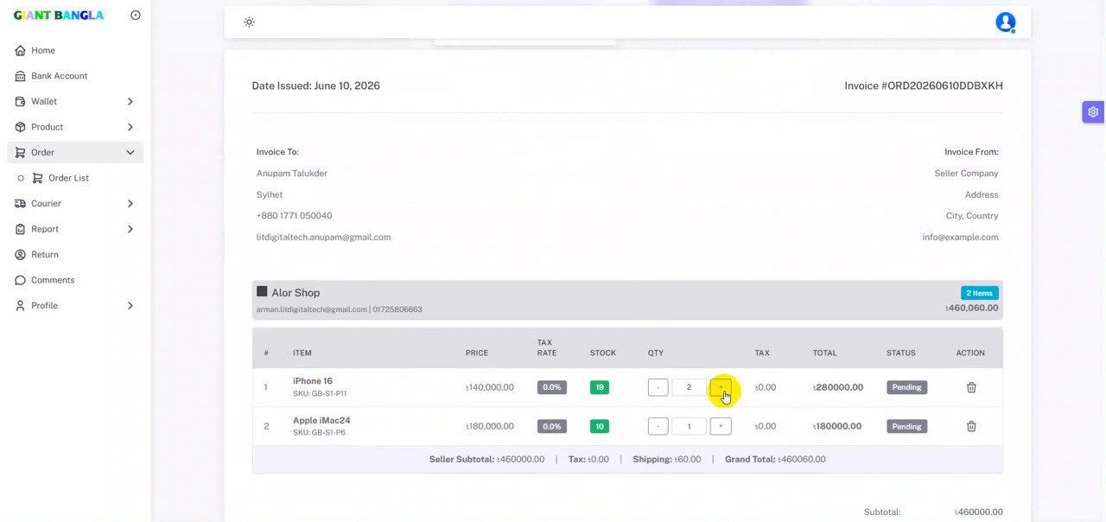
scroll(722, 392, "up", 1)
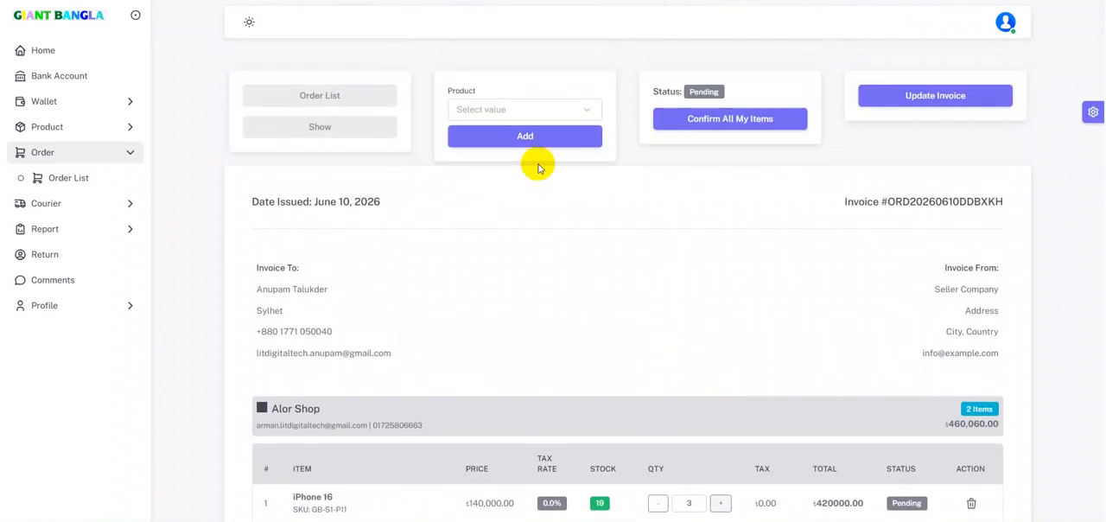
Choose Apple iMac24 as the product for the order and review the item table.
left_click(502, 107)
left_click(499, 201)
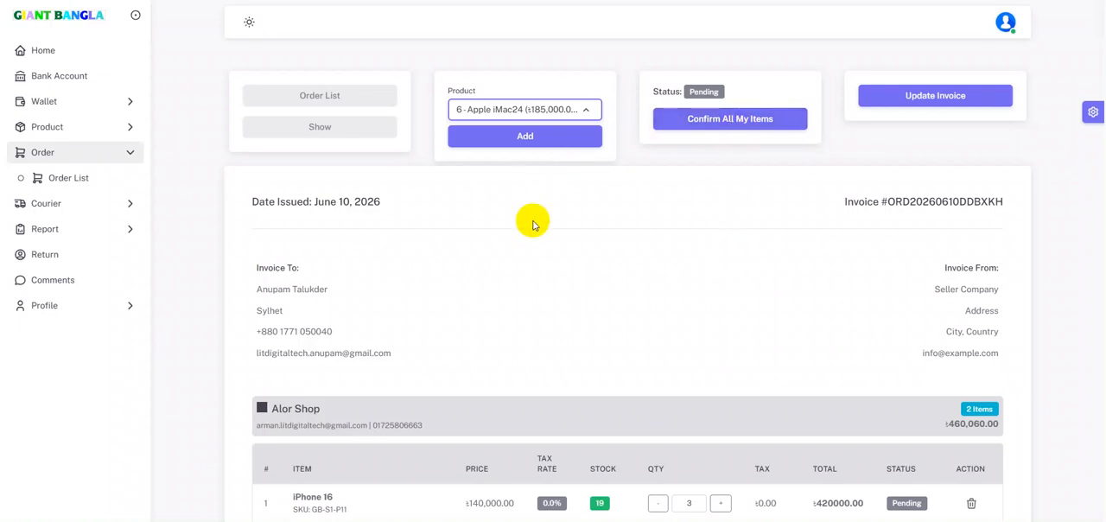
scroll(532, 225, "down", 2)
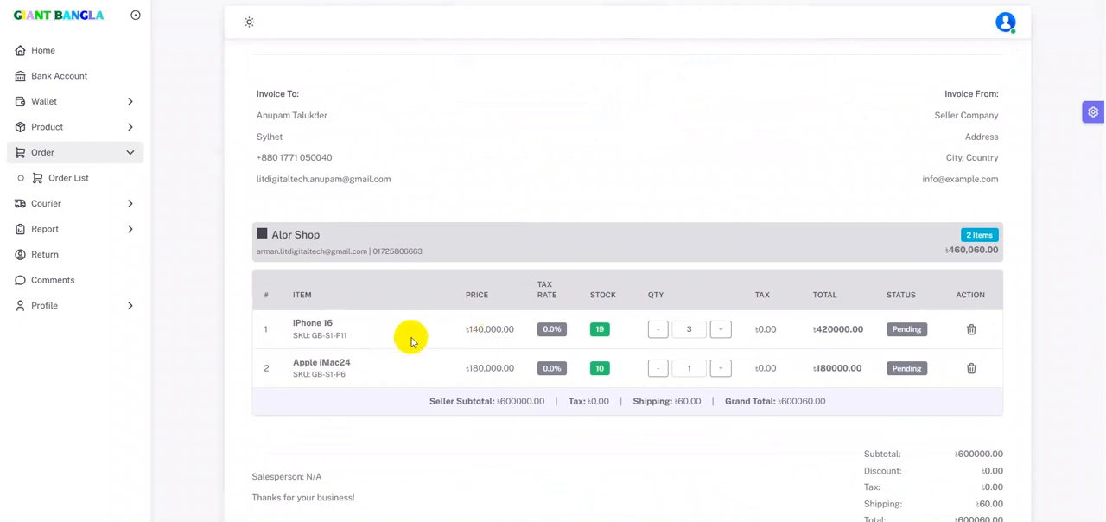
scroll(510, 345, "up", 2)
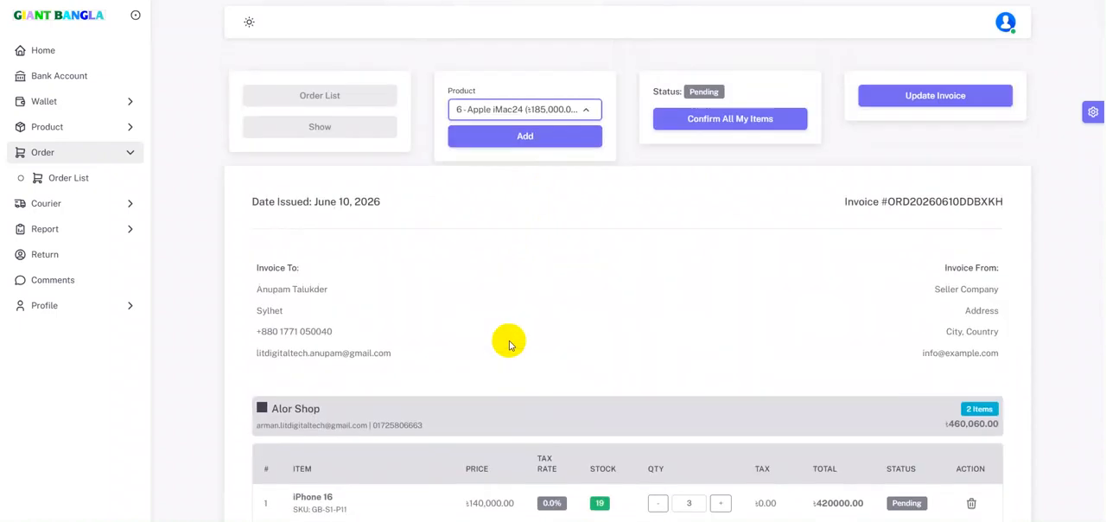
Update the invoice with the changed quantity and confirm all of the order's items.
left_click(930, 96)
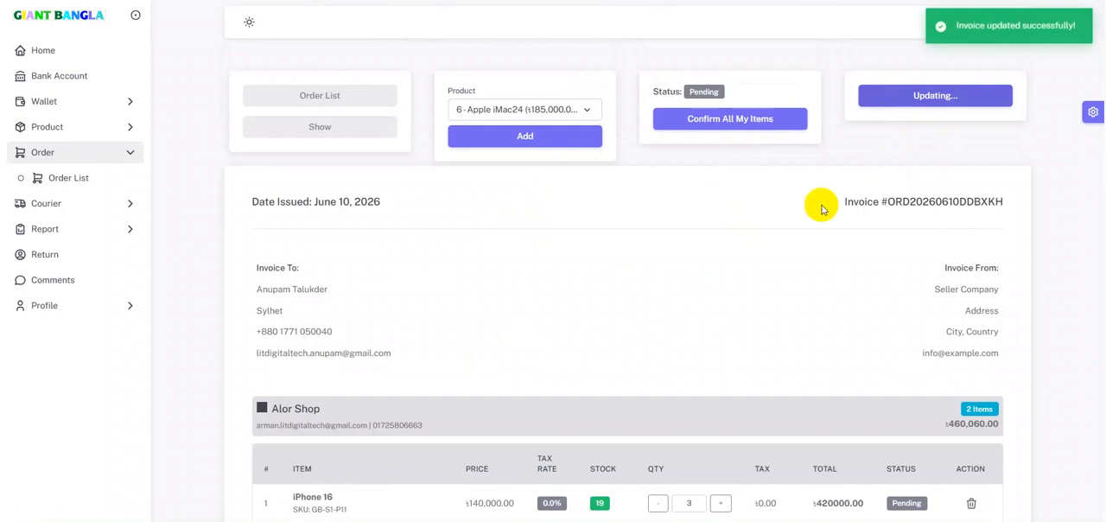
scroll(661, 415, "down", 3)
scroll(650, 403, "up", 3)
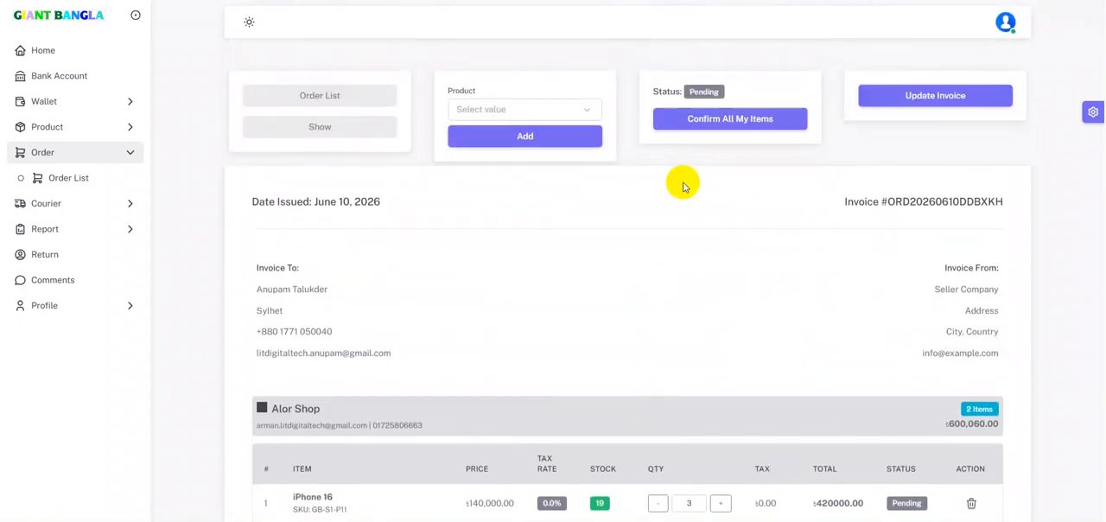
left_click(730, 120)
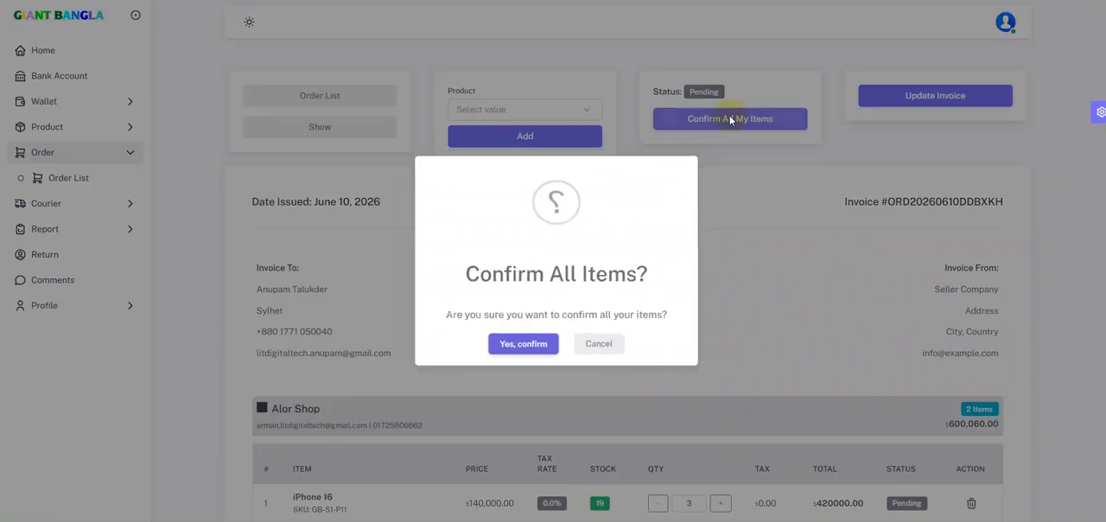
left_click(504, 353)
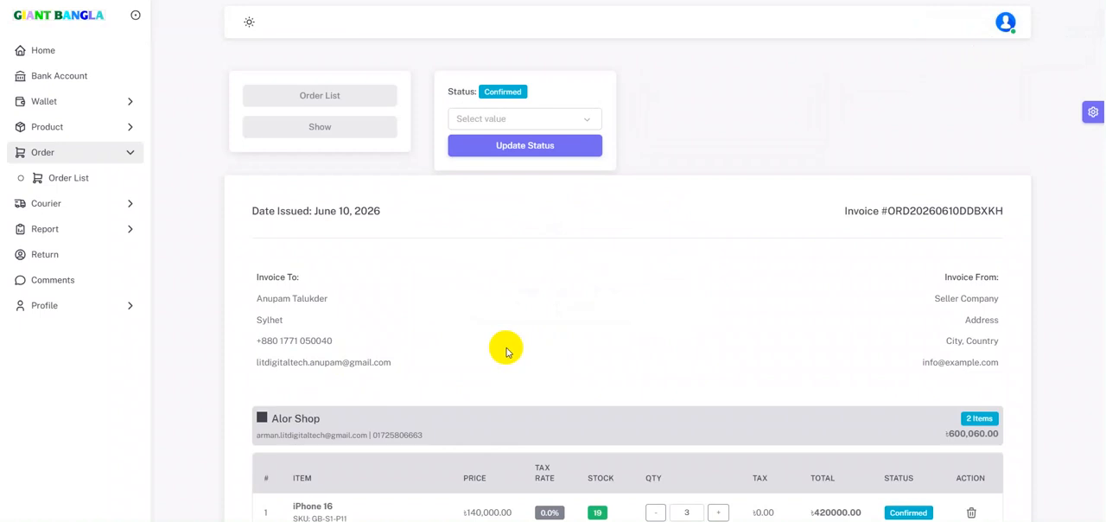
Change the confirmed order's status to Processing.
left_click(556, 149)
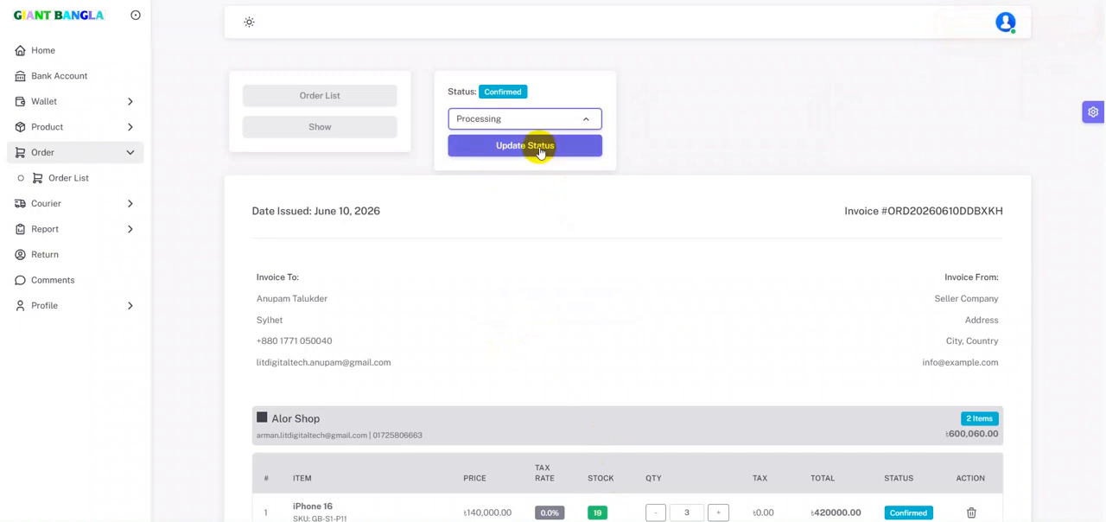
left_click(540, 148)
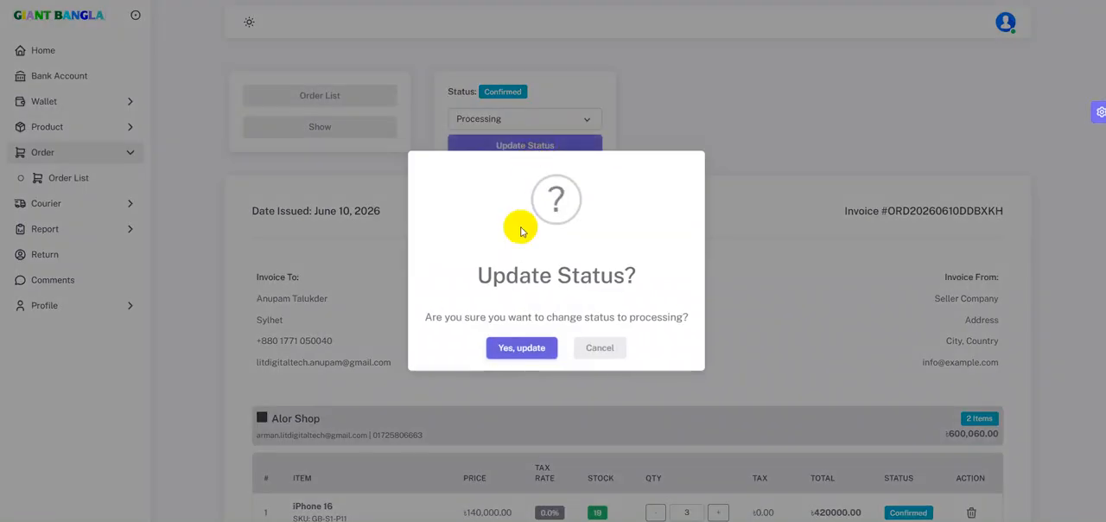
left_click(529, 348)
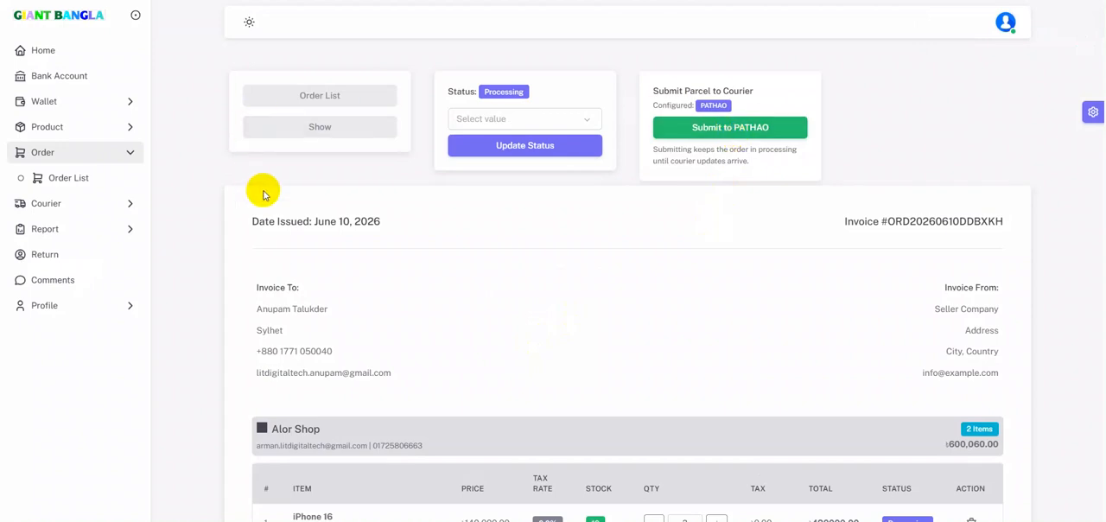
View the courier orders that are ready to ship.
left_click(82, 203)
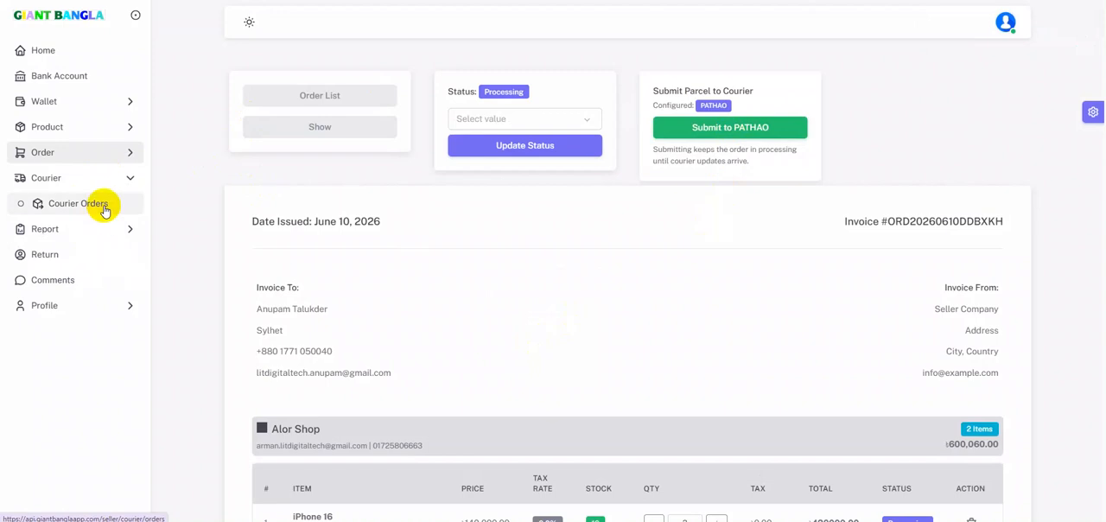
left_click(102, 209)
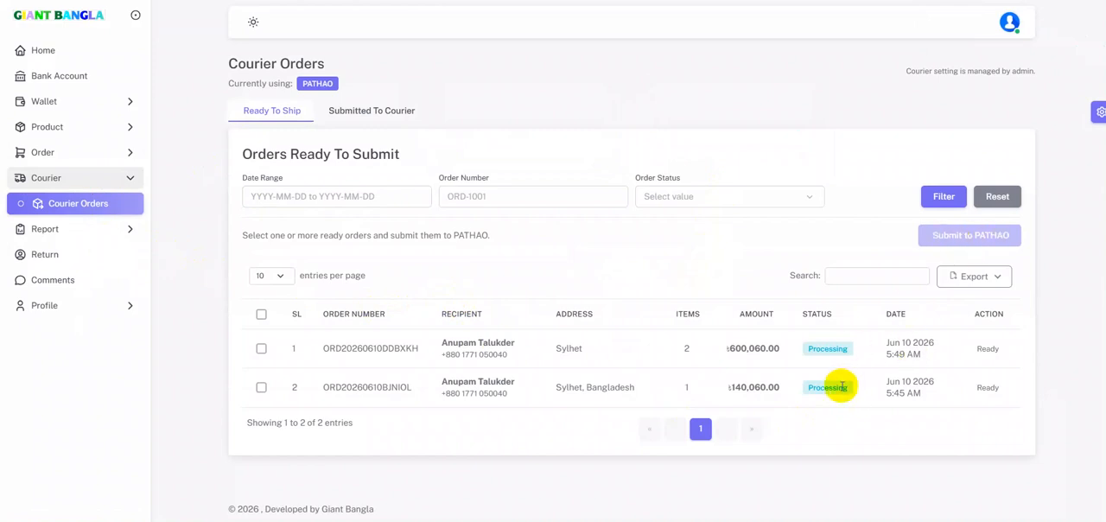
Reopen the second order in the order list for editing and submit its parcel to PATHAO.
left_click(81, 178)
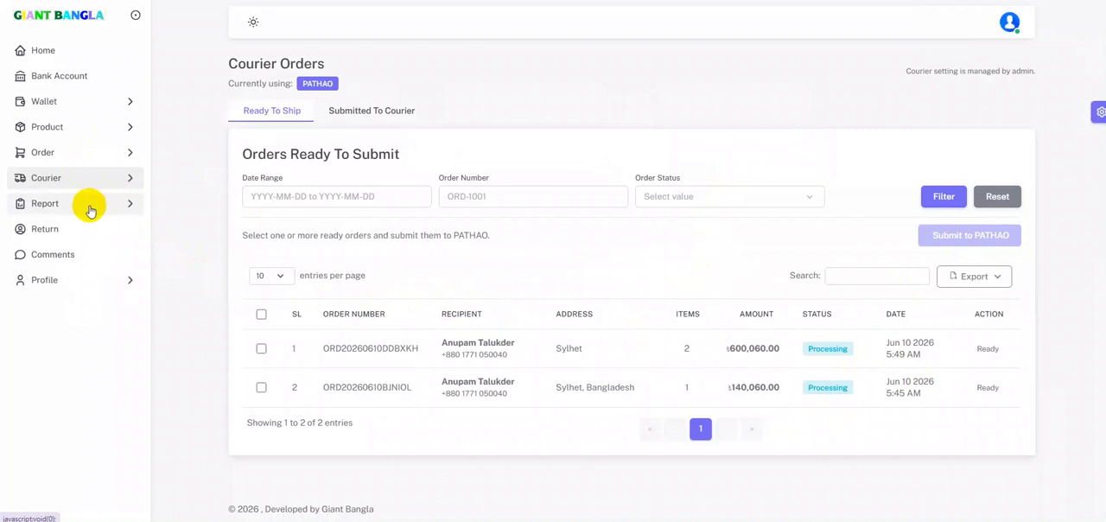
left_click(92, 153)
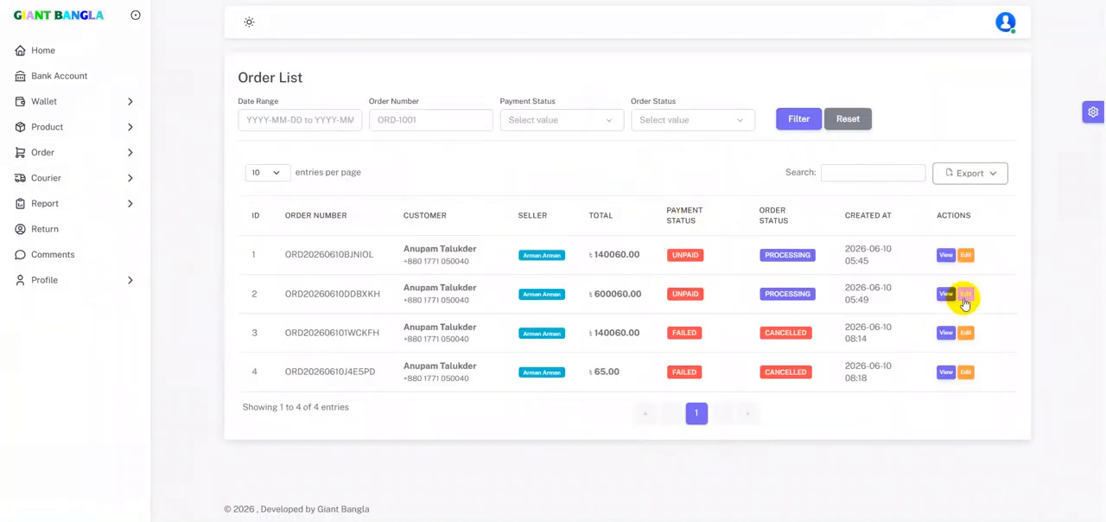
left_click(964, 296)
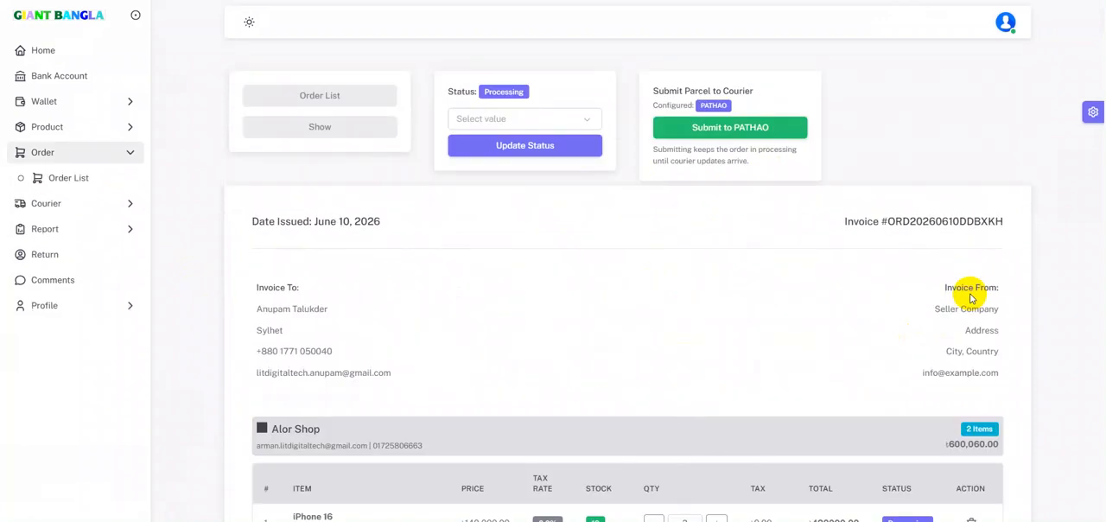
left_click(729, 130)
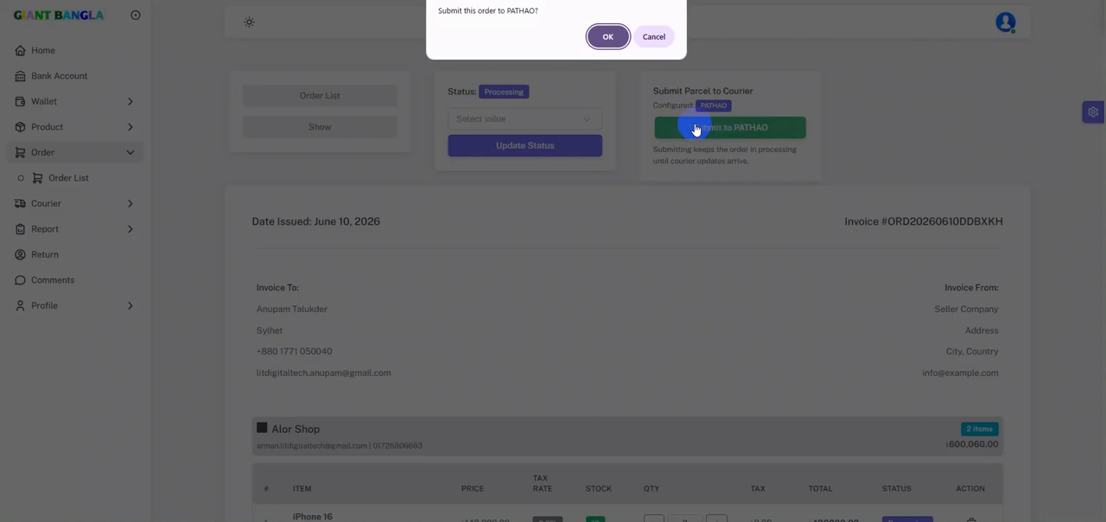
left_click(602, 35)
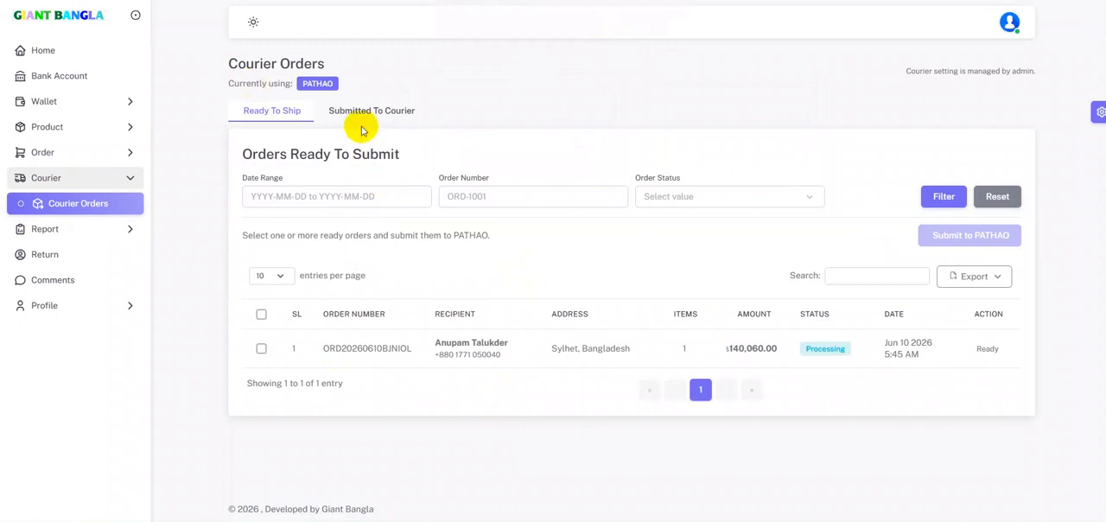
Check the Submitted To Courier and Ready To Ship lists, and return to the order list.
left_click(367, 115)
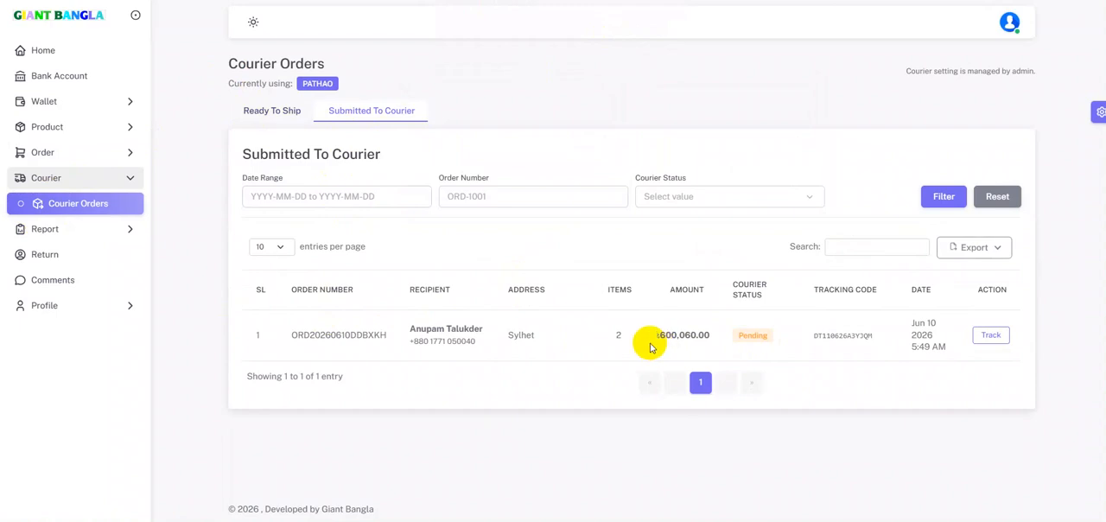
left_click(271, 110)
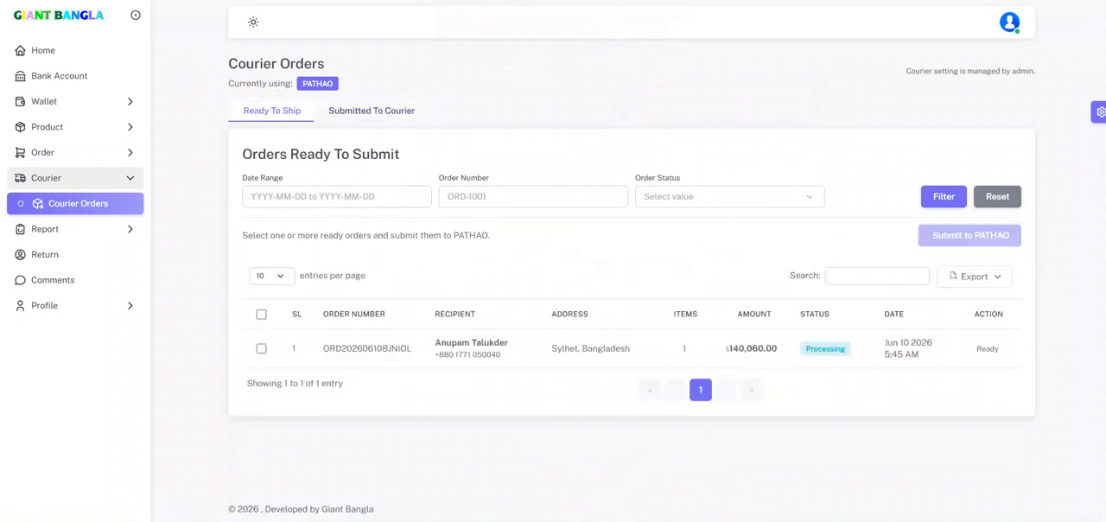
left_click(92, 152)
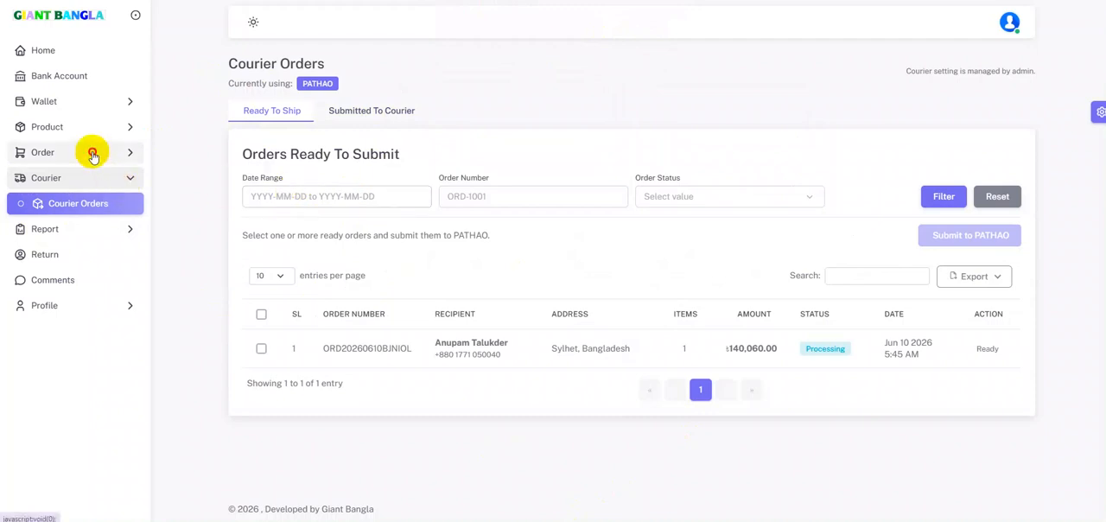
left_click(107, 185)
left_click(131, 177)
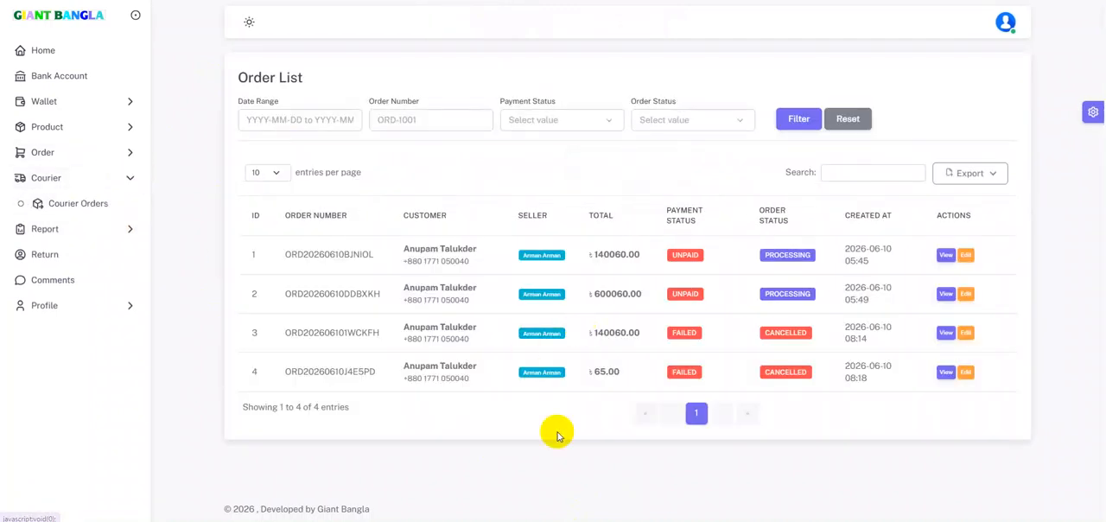